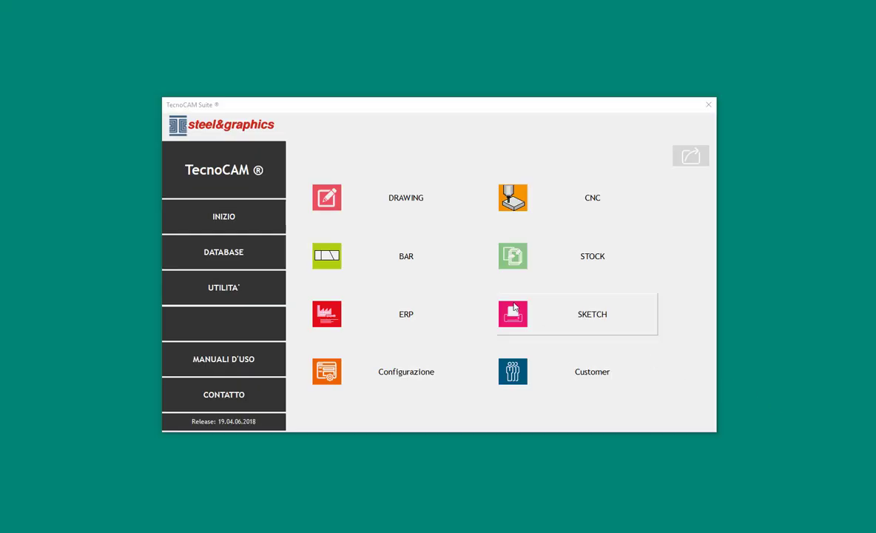
Open the BAR module with the LEZIONE 3 parts list and load part M14 into the part fields
{"action": "left_click", "coordinate": [403, 252]}
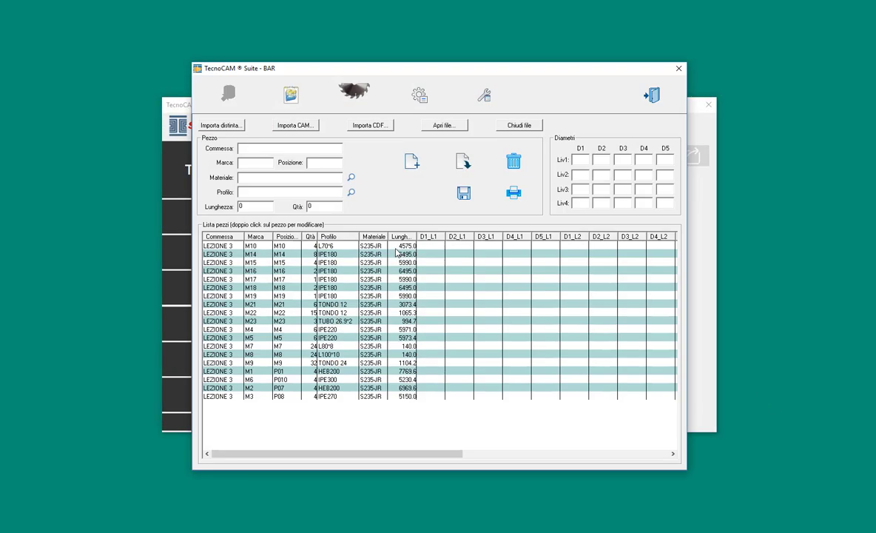
{"action": "left_click", "coordinate": [342, 255]}
{"action": "double_click", "coordinate": [341, 255]}
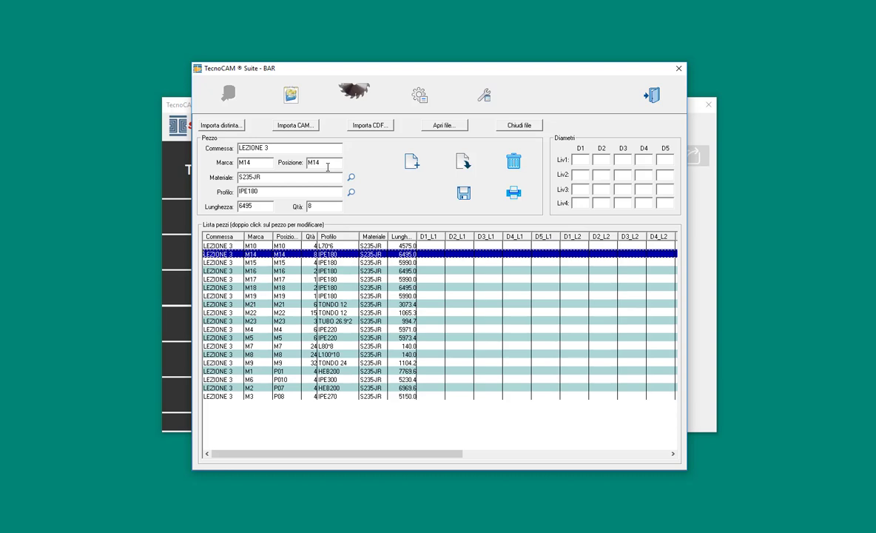
{"action": "left_click", "coordinate": [415, 246]}
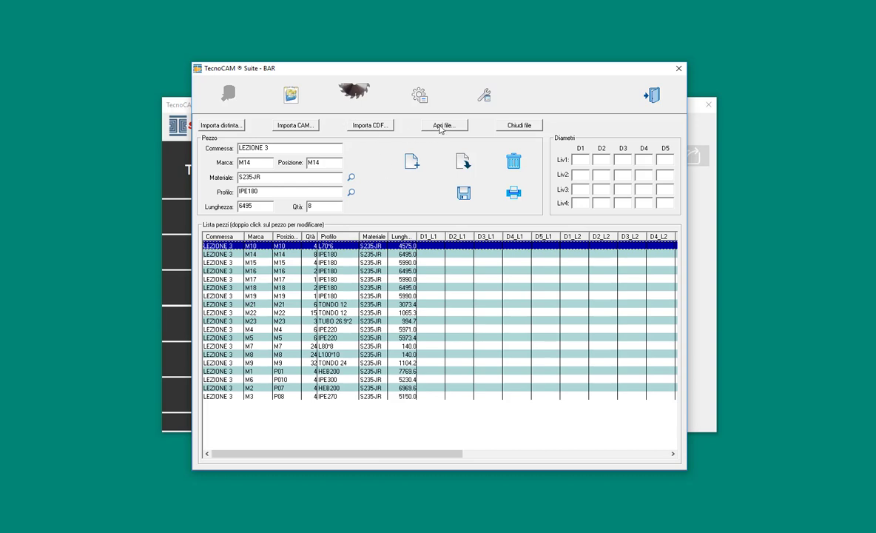
Save the parts list as TEST, confirming the overwrite of the existing file
{"action": "left_click", "coordinate": [465, 193]}
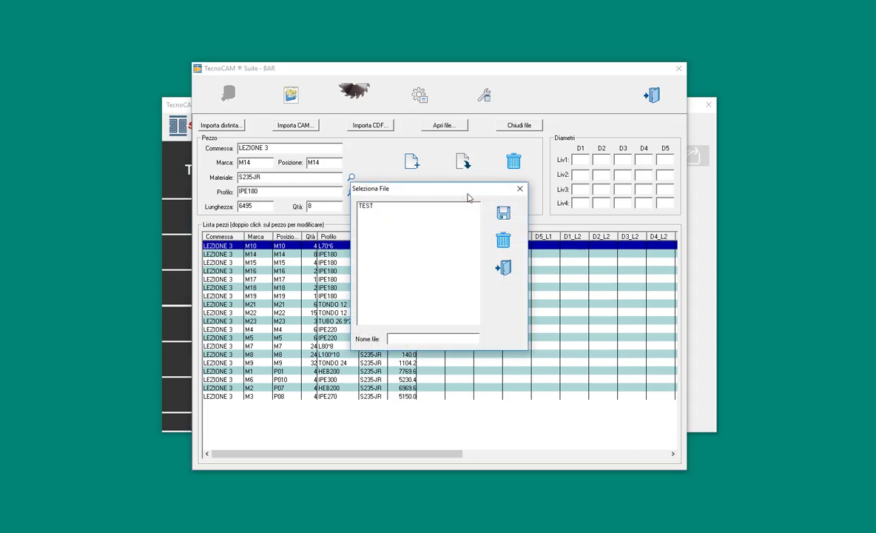
{"action": "left_click", "coordinate": [366, 208]}
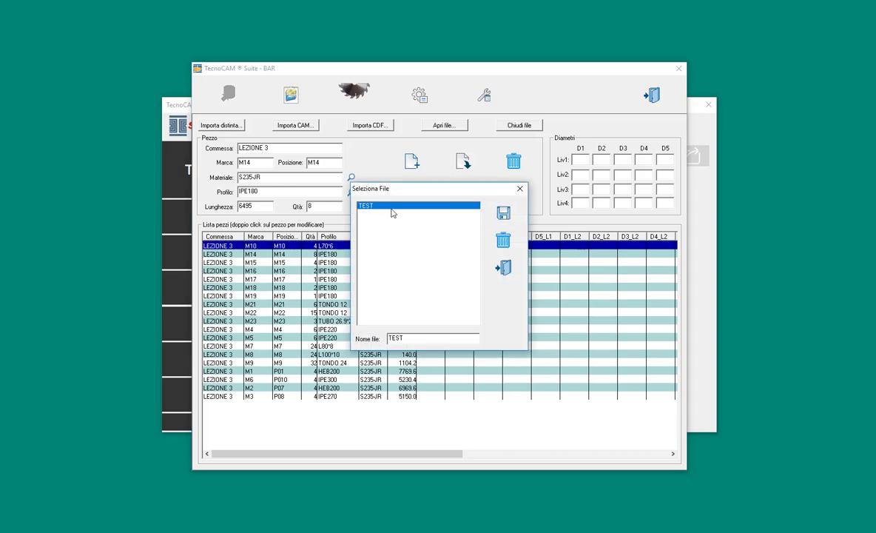
{"action": "left_click", "coordinate": [504, 214]}
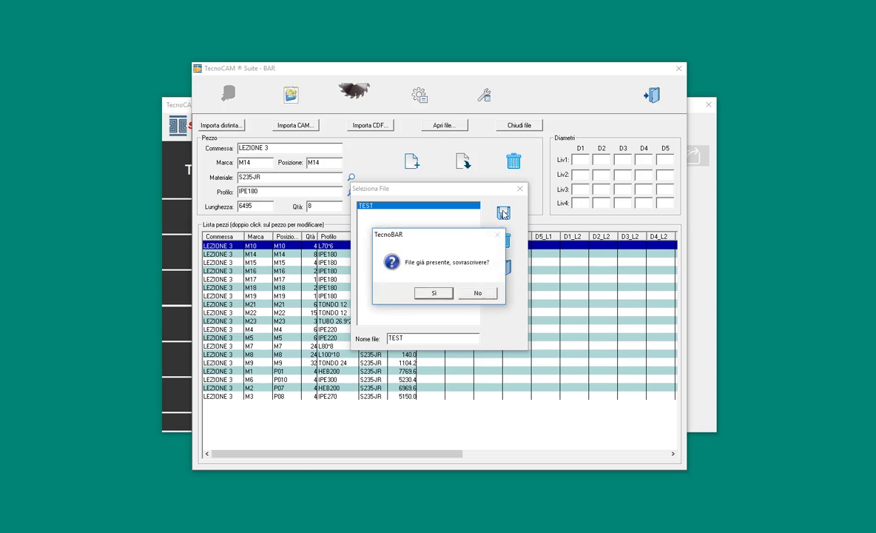
{"action": "left_click", "coordinate": [417, 296]}
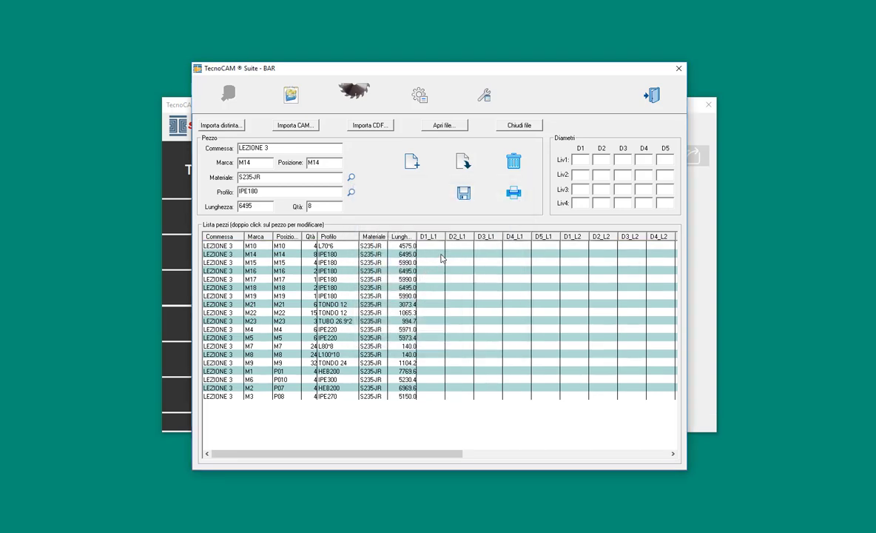
{"action": "left_click", "coordinate": [357, 90]}
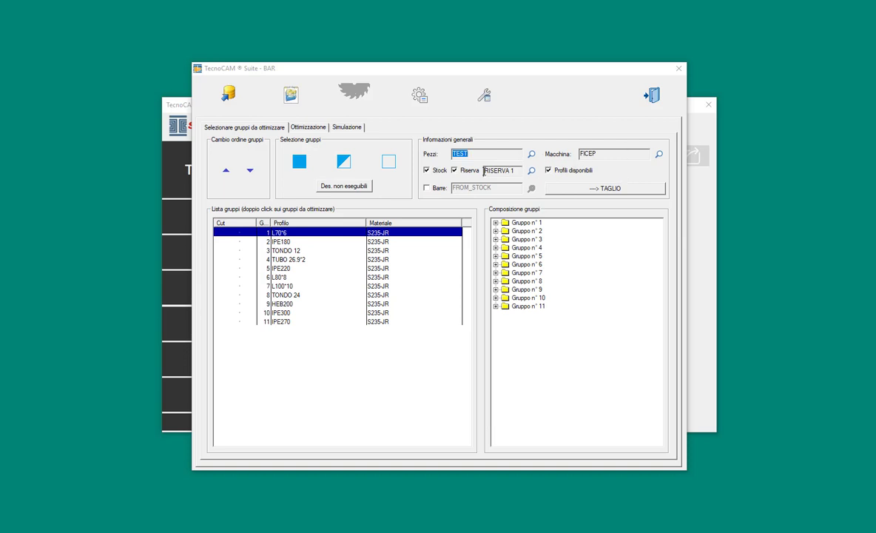
Set the Stock, Riserva and Profili disponibili options for the optimization
{"action": "left_click", "coordinate": [434, 174]}
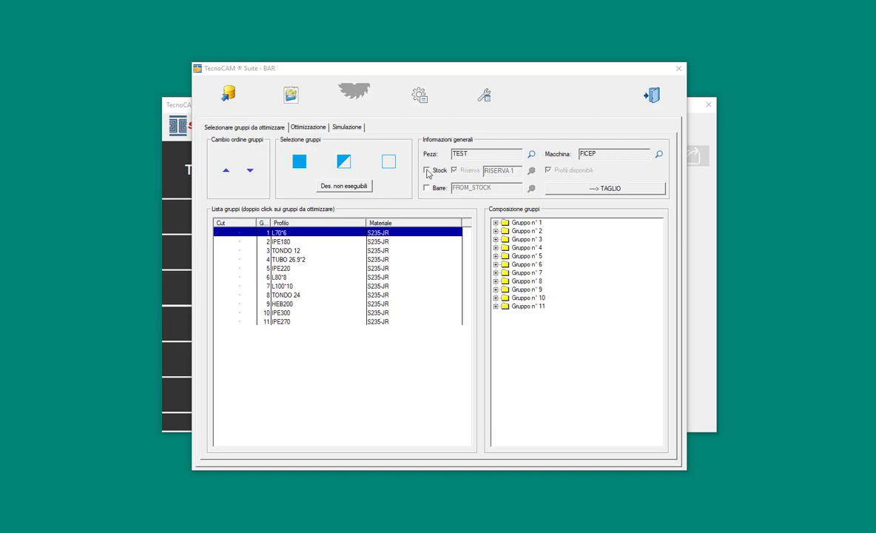
{"action": "left_click", "coordinate": [432, 175]}
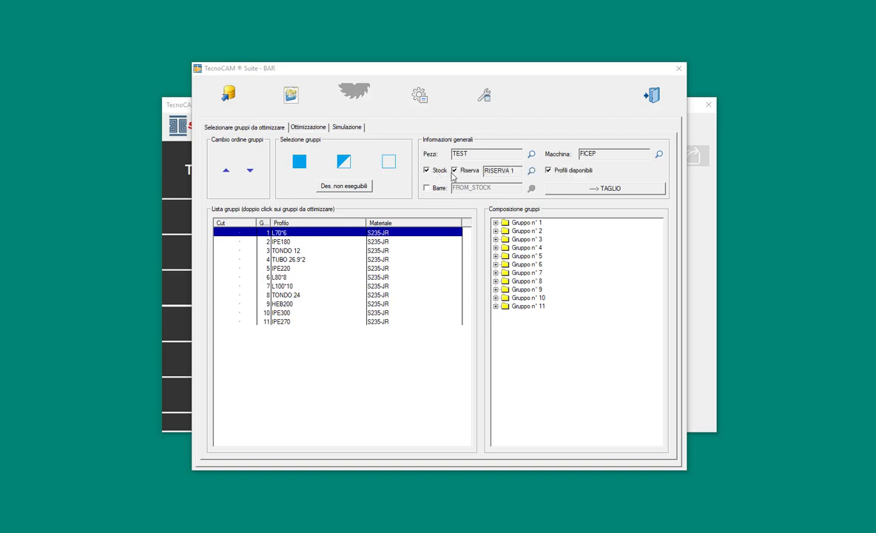
{"action": "left_click", "coordinate": [454, 175]}
{"action": "left_click", "coordinate": [549, 175]}
Choose the FICEP cutting machine and mark group 1 (L70*6) for cutting
{"action": "left_click", "coordinate": [656, 156]}
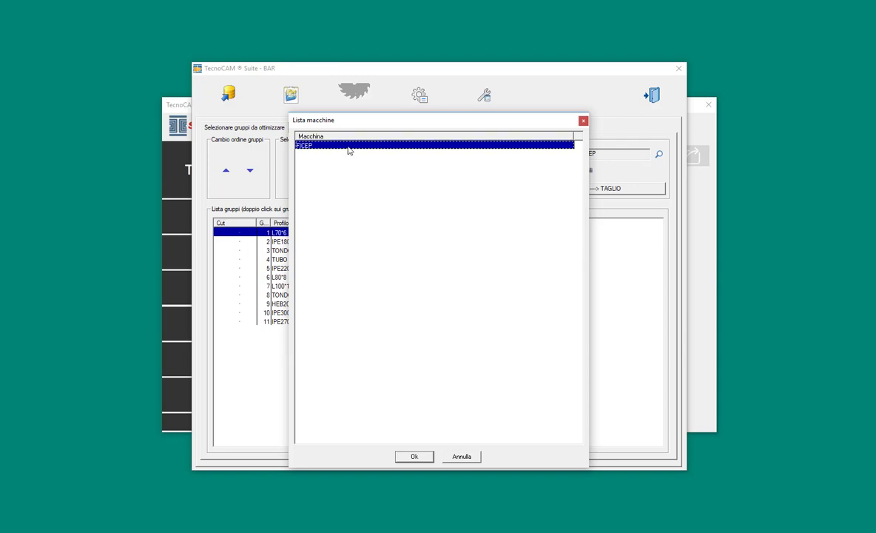
{"action": "double_click", "coordinate": [570, 144]}
{"action": "left_click", "coordinate": [613, 191]}
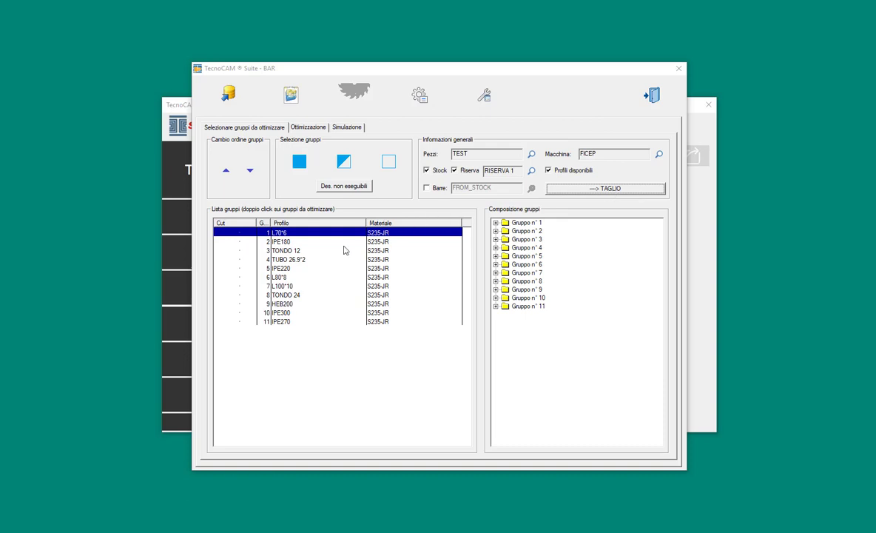
{"action": "double_click", "coordinate": [234, 232]}
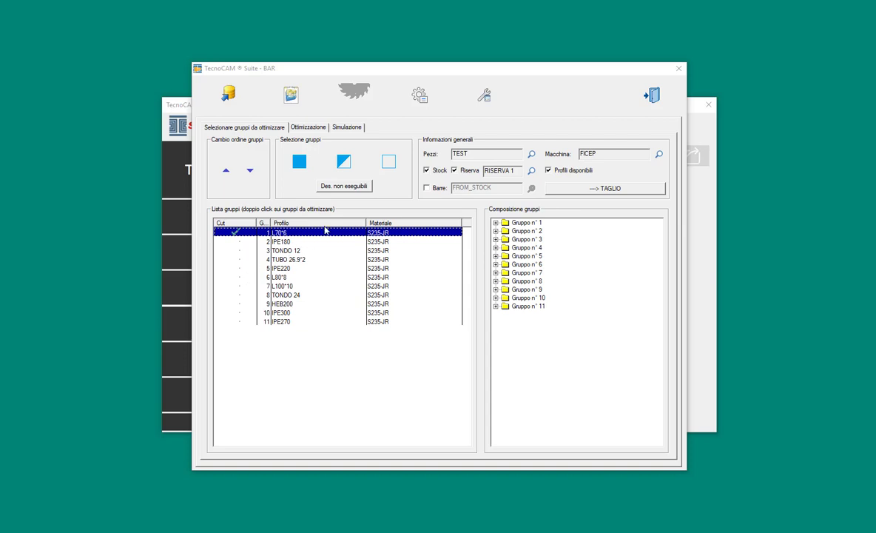
Optimize group 1 with the Ottimo algorithm and select the resulting 12000 L70*6 bar
{"action": "left_click", "coordinate": [298, 126]}
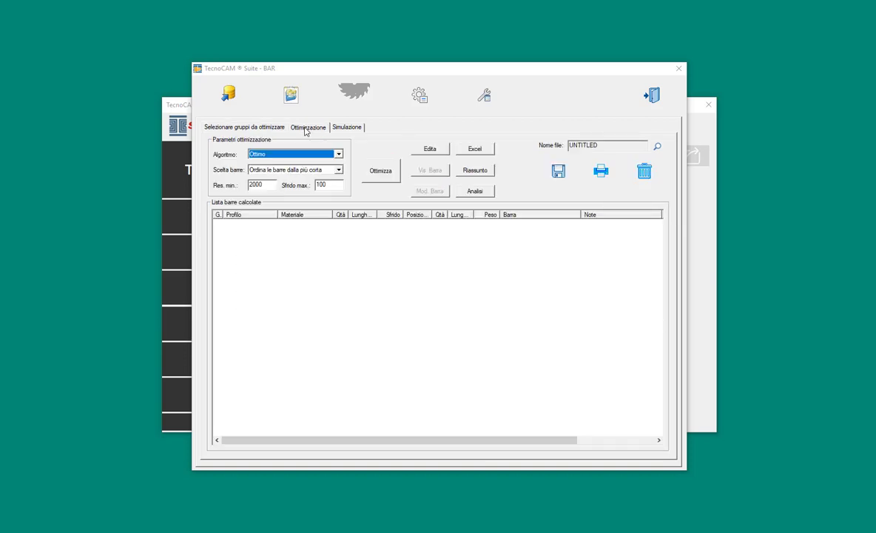
{"action": "left_click", "coordinate": [338, 154]}
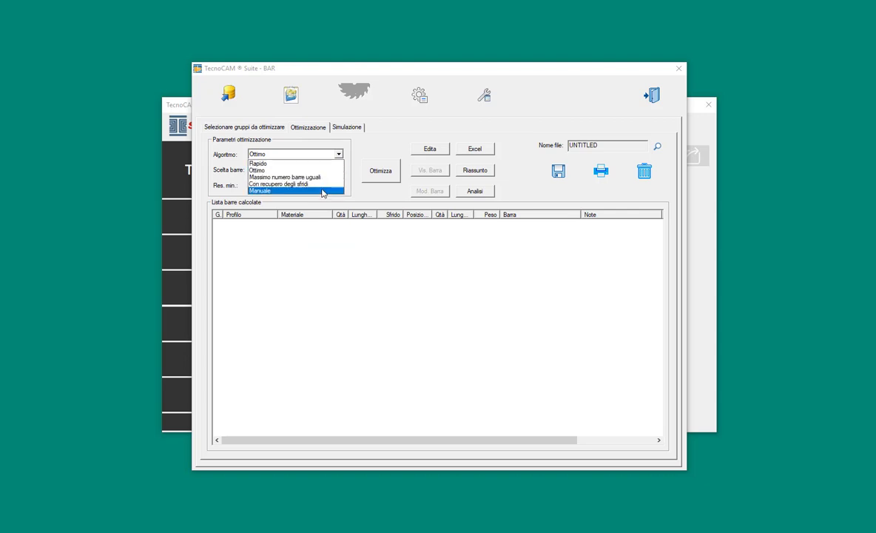
{"action": "left_click", "coordinate": [320, 171]}
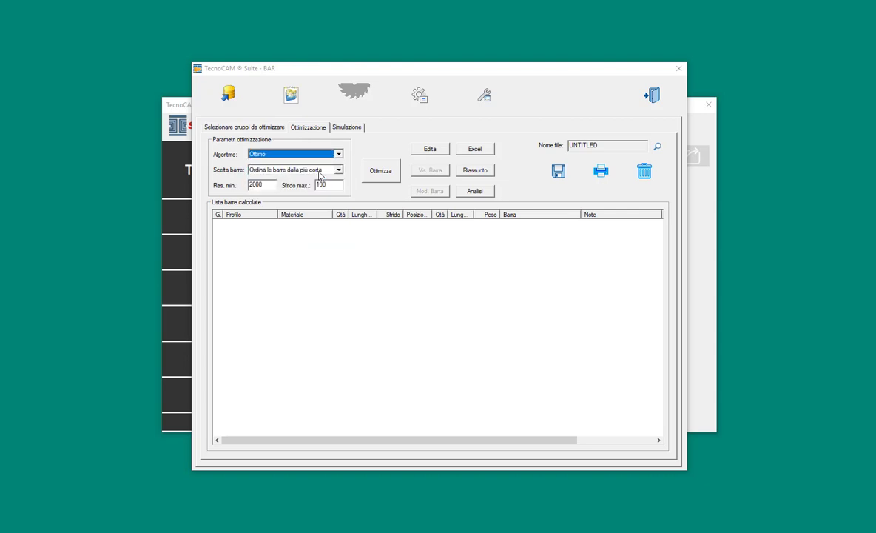
{"action": "left_click", "coordinate": [387, 174]}
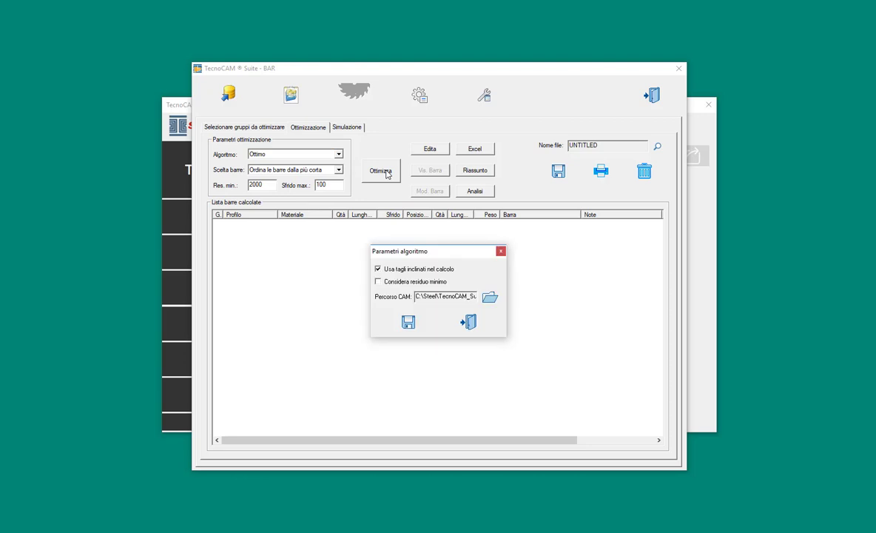
{"action": "left_click", "coordinate": [413, 325]}
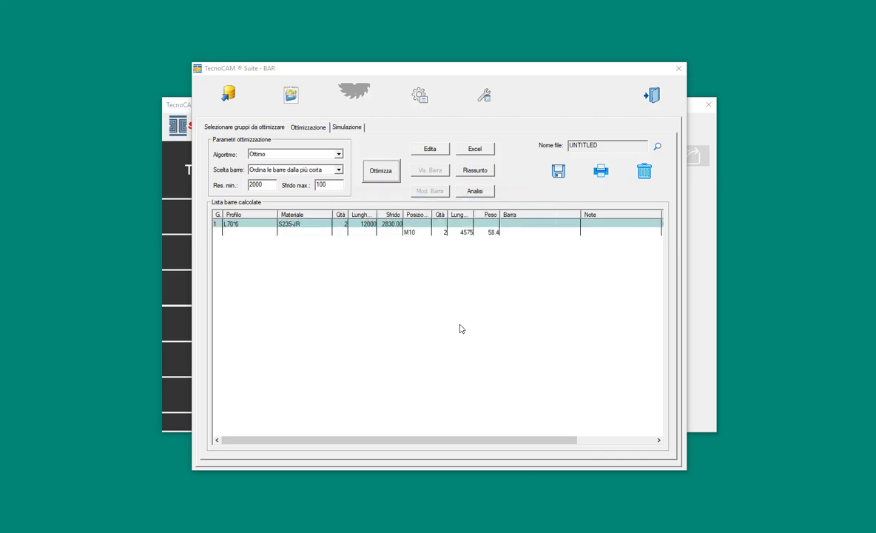
{"action": "left_click", "coordinate": [347, 228]}
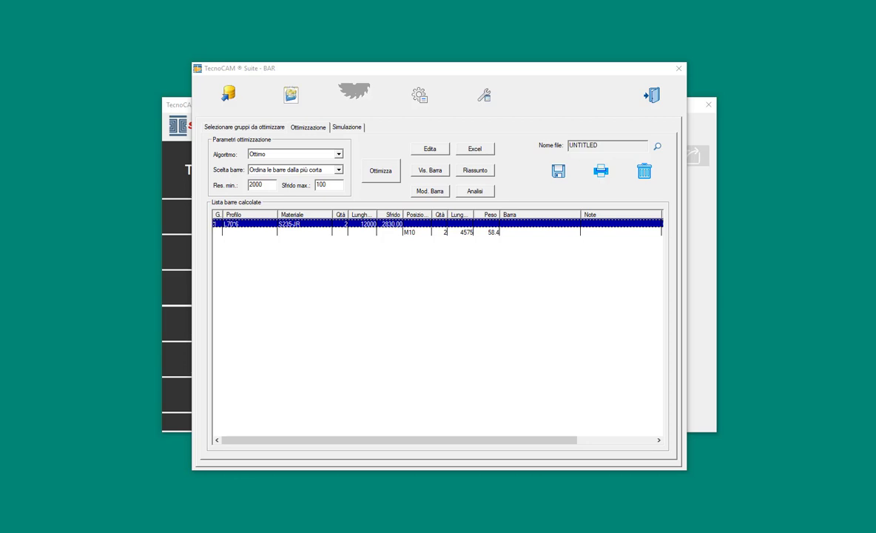
Save the optimization result as TEST 22
{"action": "left_click", "coordinate": [558, 171]}
{"action": "type", "text": "TEST"}
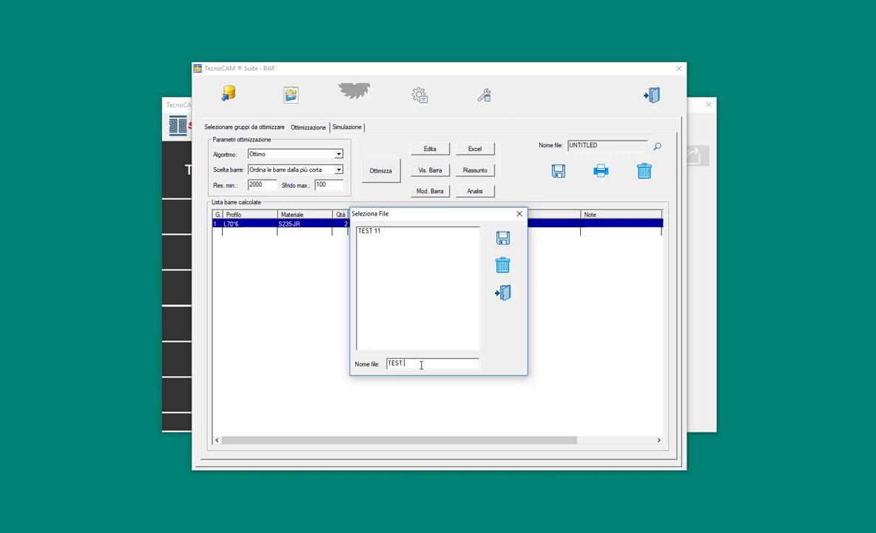
{"action": "type", "text": "22"}
{"action": "left_click", "coordinate": [502, 237]}
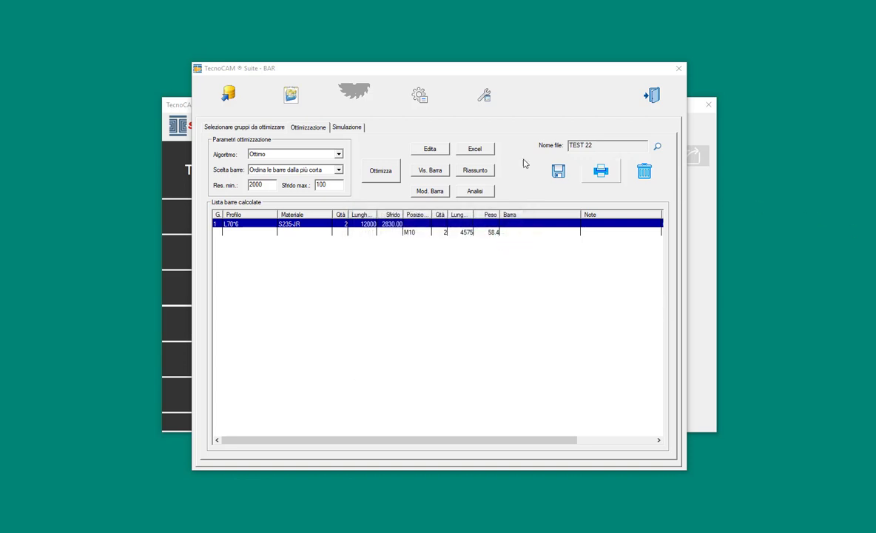
Preview the selected bar's piece drawing in TecnoPLOT, then close it
{"action": "left_click", "coordinate": [437, 172]}
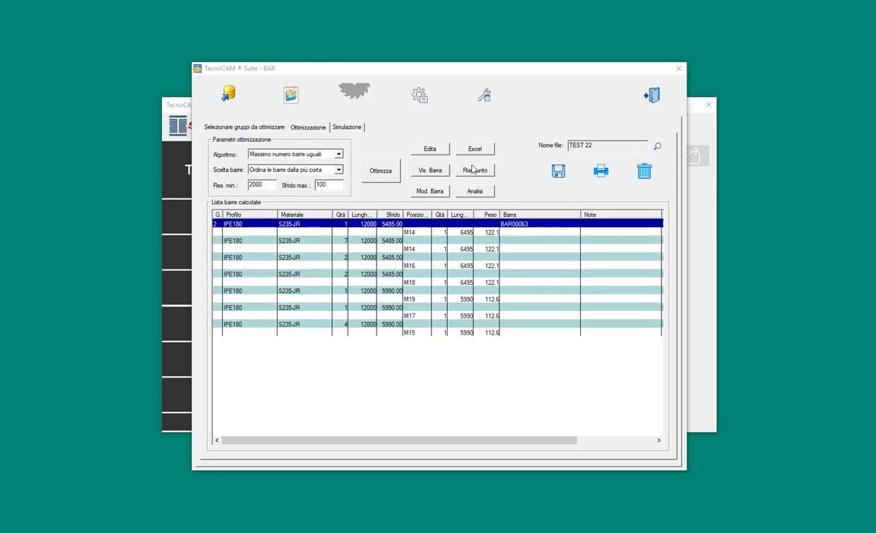
{"action": "left_click", "coordinate": [431, 171]}
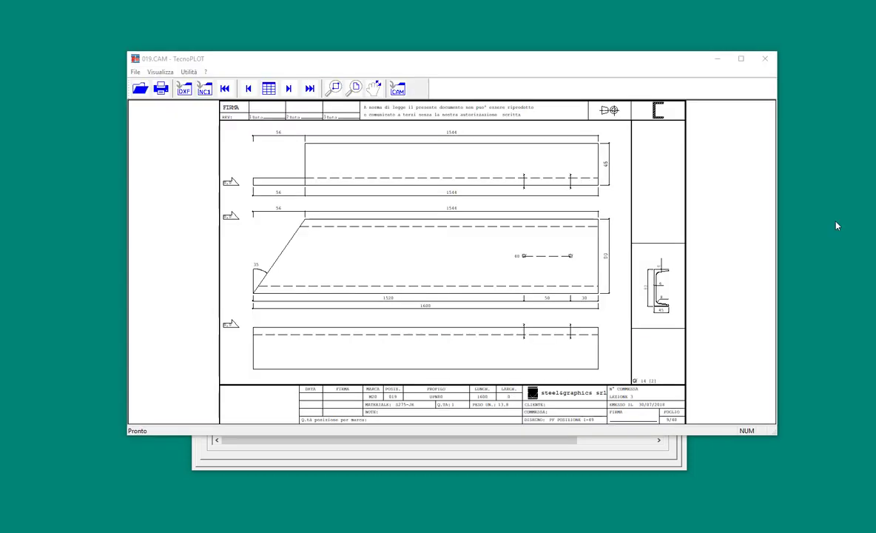
{"action": "left_click", "coordinate": [268, 86]}
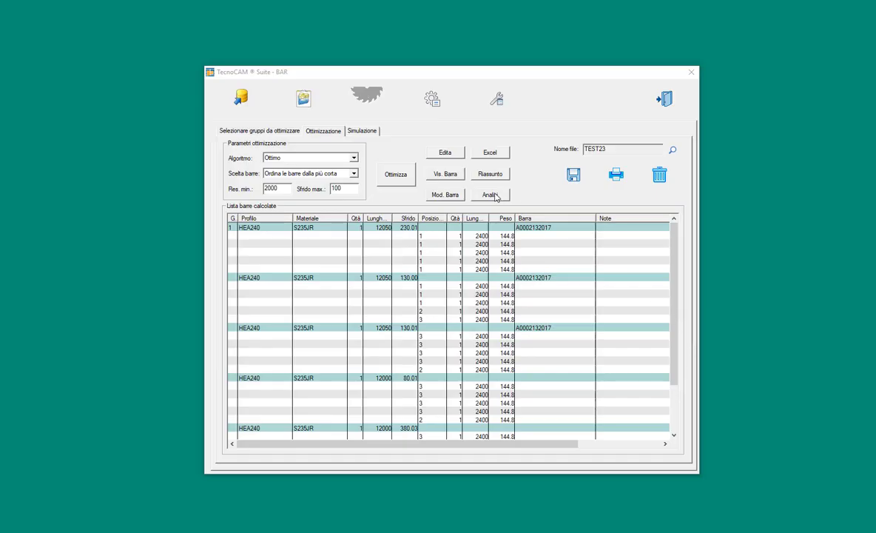
Flip the cut angles of the four pieces on HEA240 bar 1, growing its leftover to 130
{"action": "left_click", "coordinate": [437, 237]}
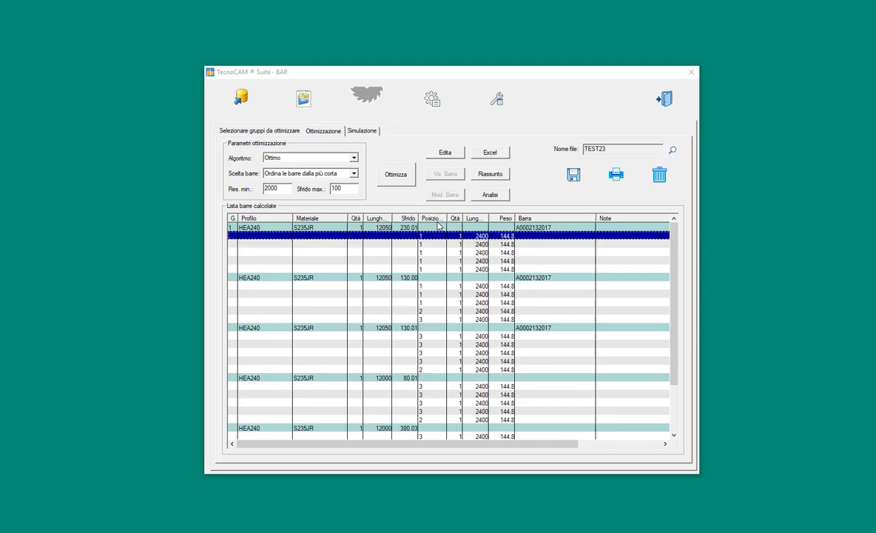
{"action": "left_click", "coordinate": [443, 214]}
{"action": "left_click", "coordinate": [445, 194]}
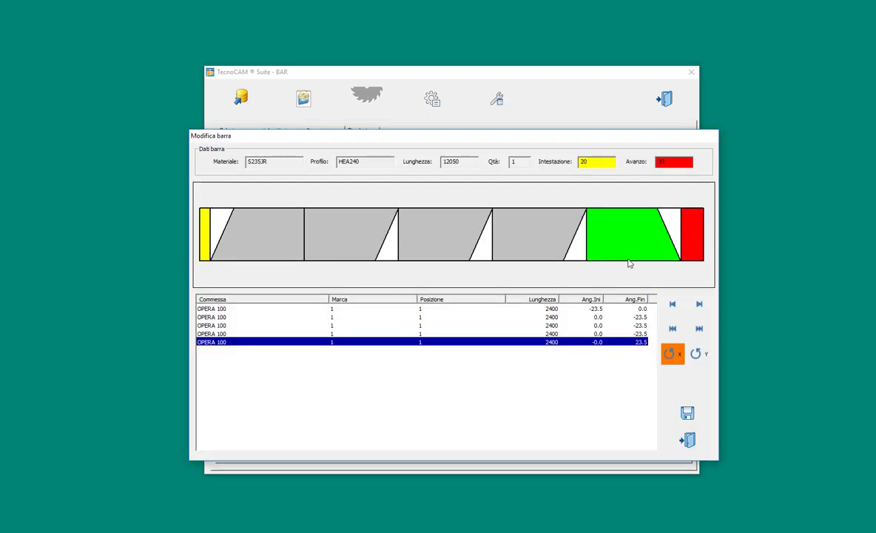
{"action": "left_click", "coordinate": [557, 243]}
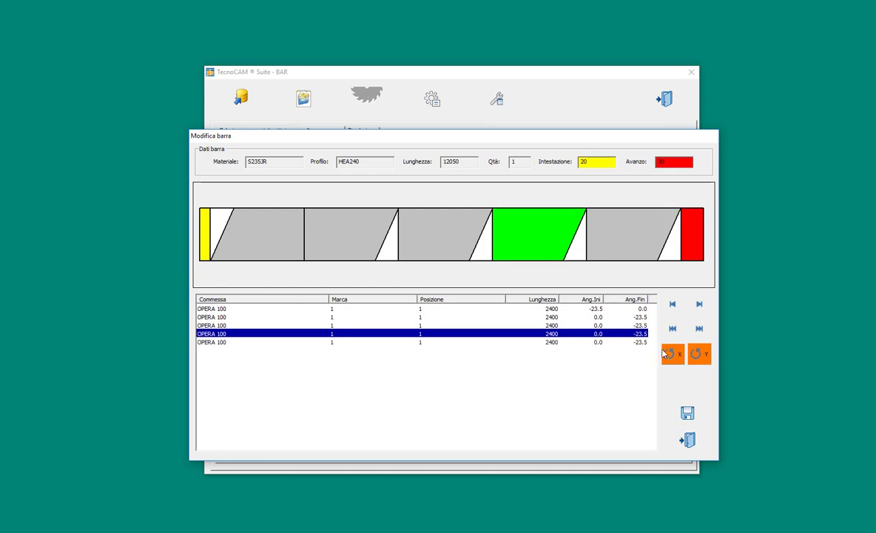
{"action": "left_click", "coordinate": [669, 354]}
{"action": "left_click", "coordinate": [443, 222]}
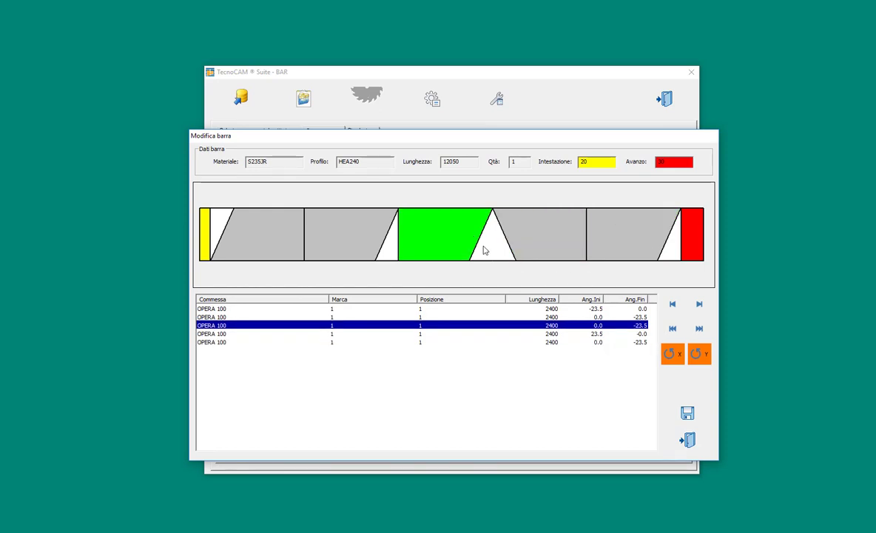
{"action": "left_click", "coordinate": [708, 356]}
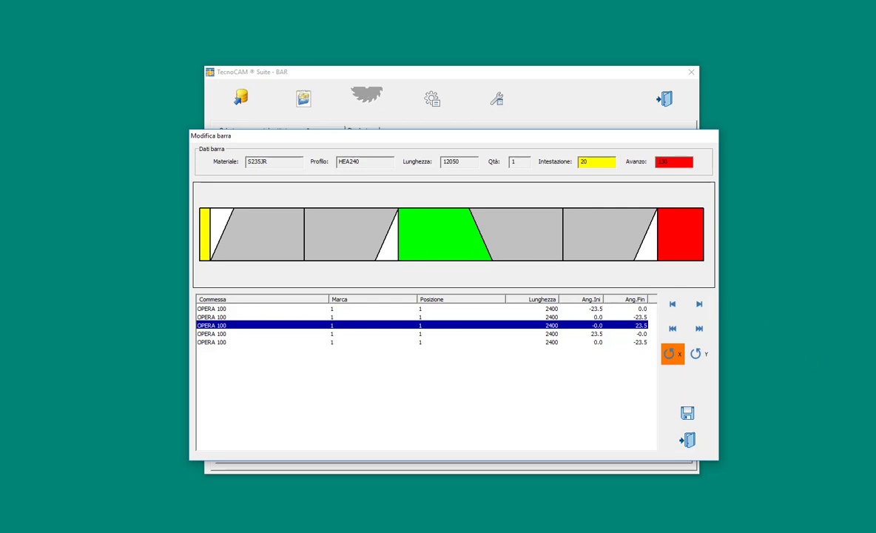
{"action": "left_click", "coordinate": [698, 353]}
{"action": "left_click", "coordinate": [252, 231]}
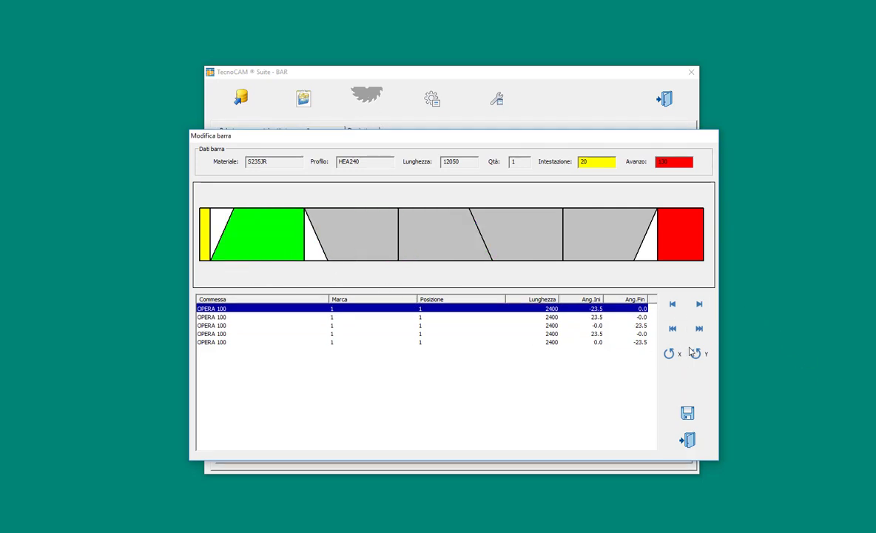
{"action": "left_click", "coordinate": [668, 355]}
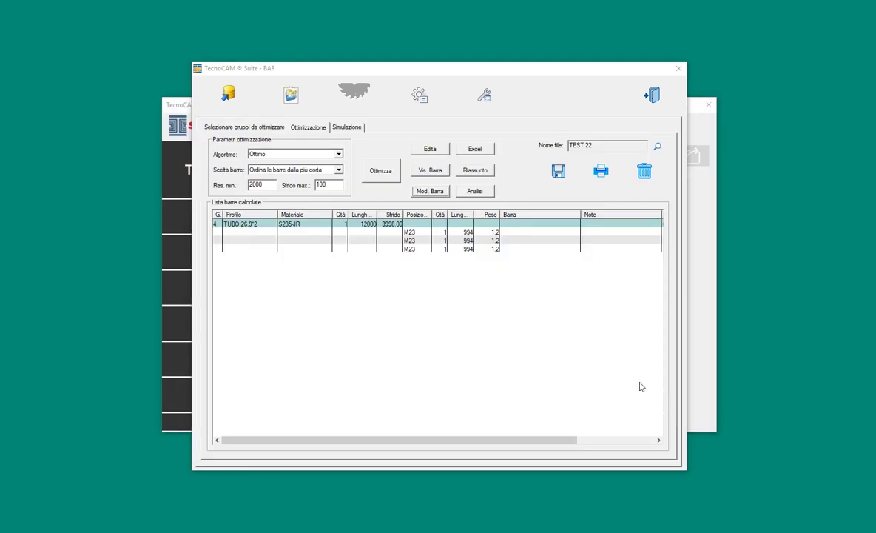
Select the first M23 piece and open the Riassunto for the TUBO 26.9*2 bar
{"action": "left_click", "coordinate": [489, 234]}
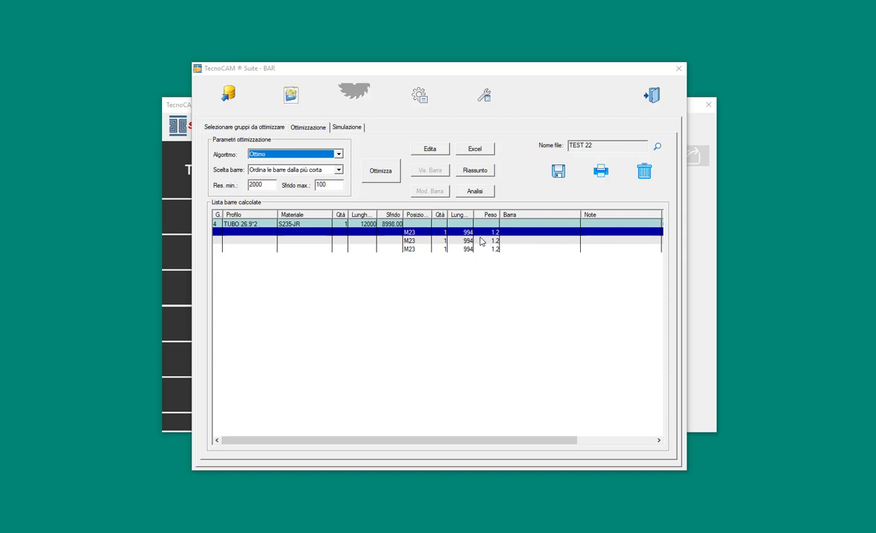
{"action": "left_click", "coordinate": [475, 170]}
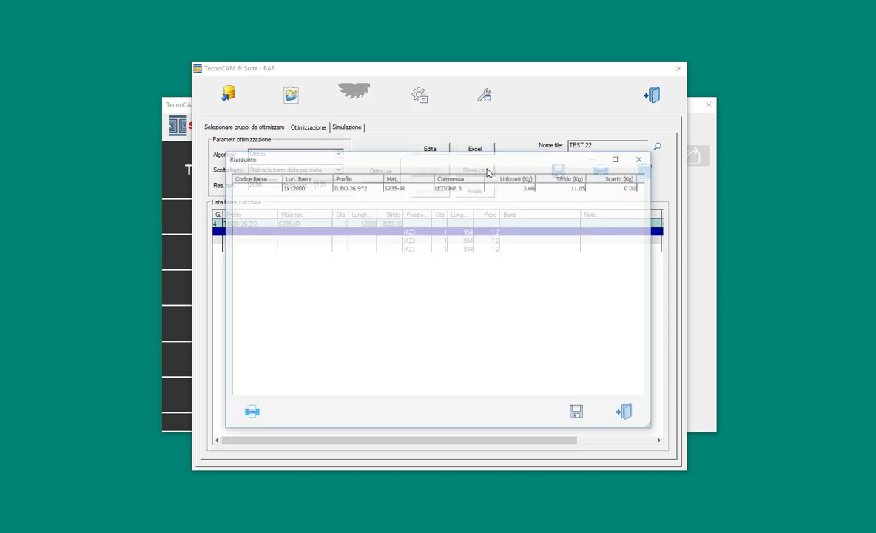
Check the summary row (3.66 kg used, 11.05 kg offcut) and close the Riassunto
{"action": "left_click", "coordinate": [326, 189]}
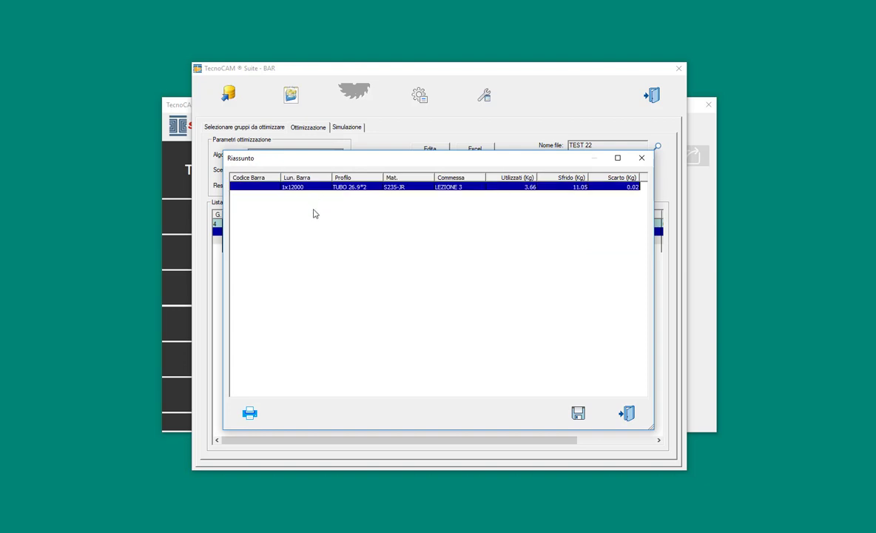
{"action": "left_click", "coordinate": [643, 160]}
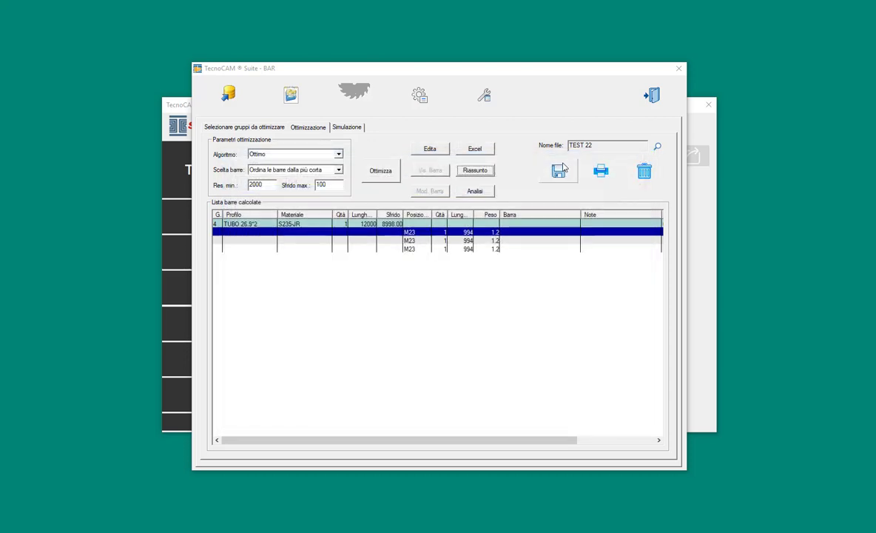
Generate the TEST 22 cut list as TempReport.xls, scroll through it, and close Excel
{"action": "left_click", "coordinate": [475, 151]}
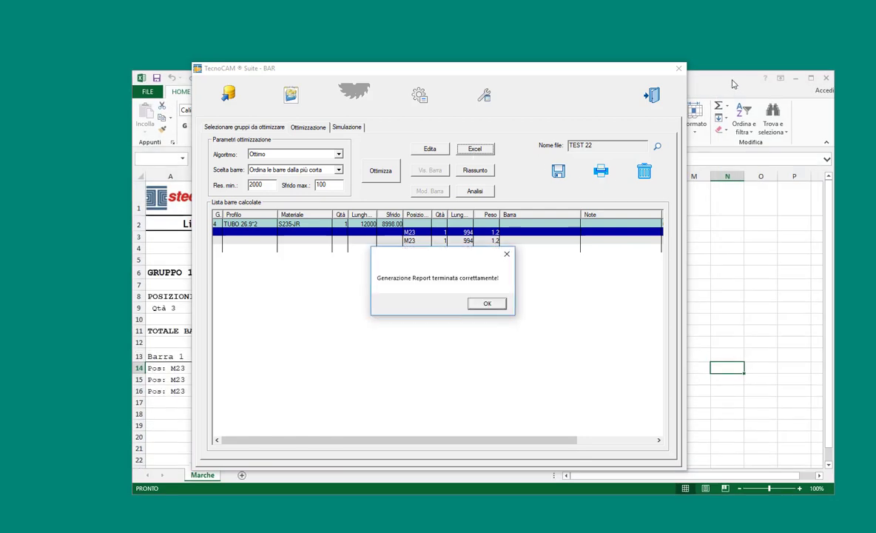
{"action": "left_click", "coordinate": [487, 304]}
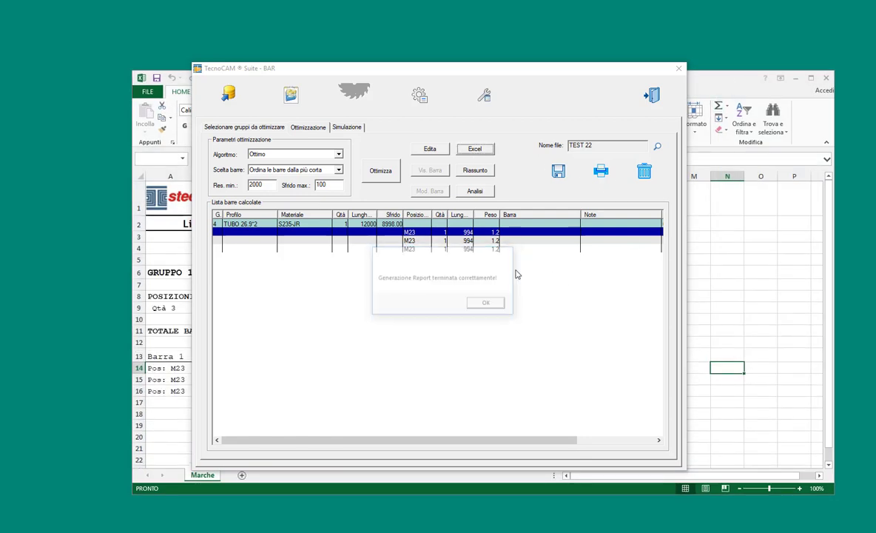
{"action": "left_click", "coordinate": [709, 86]}
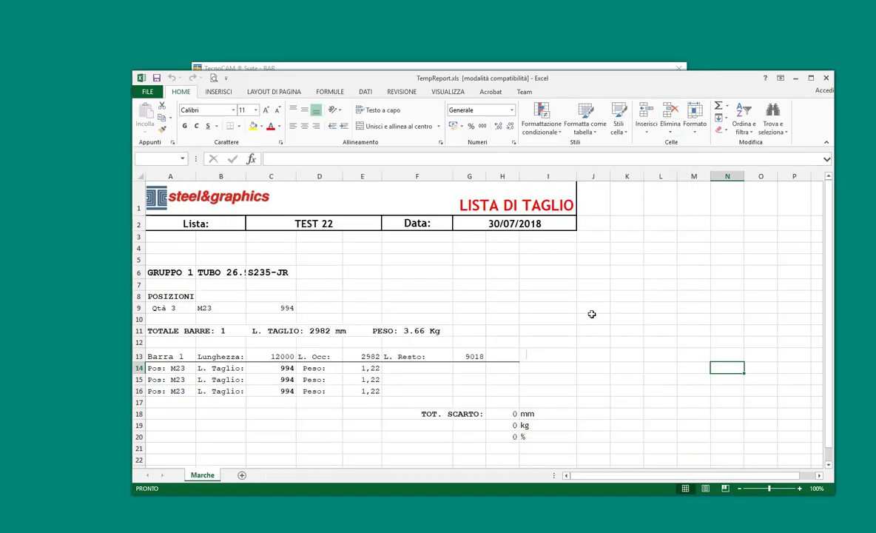
{"action": "scroll", "coordinate": [459, 374], "scroll_direction": "down", "scroll_amount": 2}
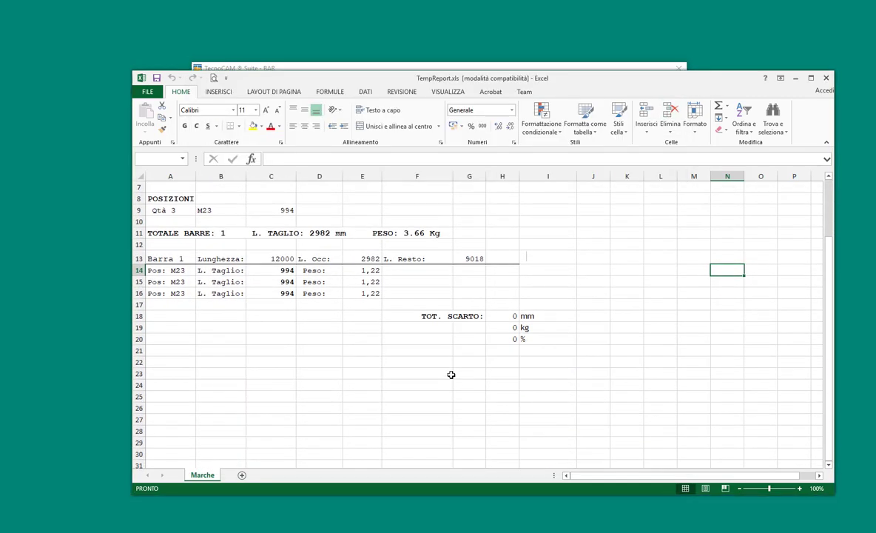
{"action": "scroll", "coordinate": [377, 284], "scroll_direction": "up", "scroll_amount": 2}
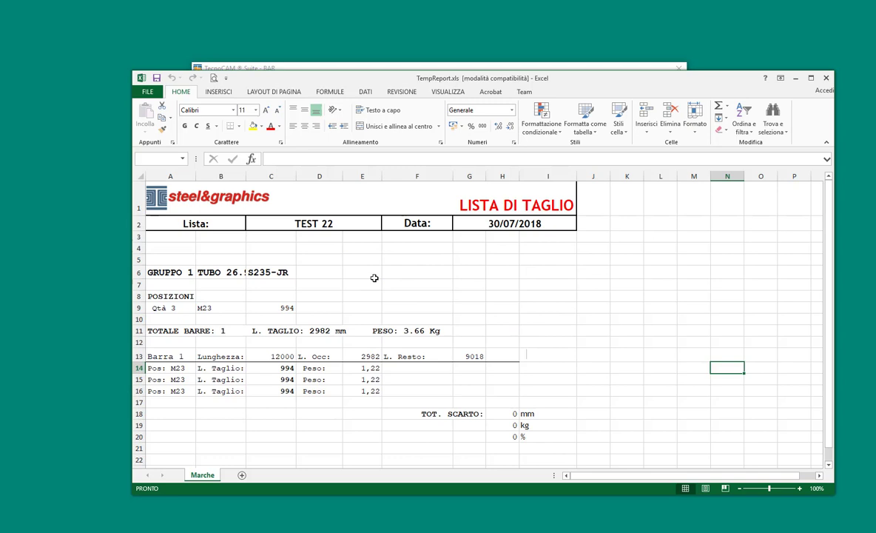
{"action": "left_click", "coordinate": [827, 79]}
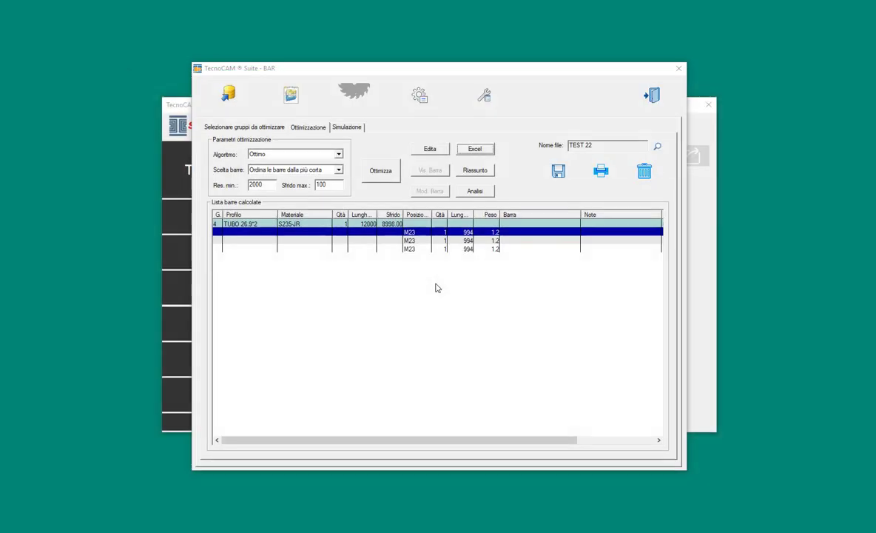
Review the Analisi showing 14.70 kg TUBO 26.9*2 with 11.00 kg (74.83%) offcut, then close it
{"action": "left_click", "coordinate": [473, 193]}
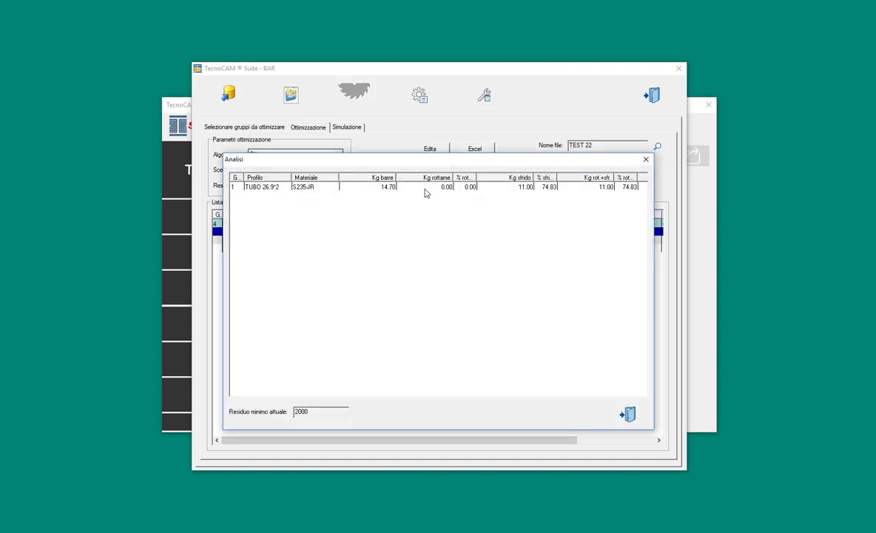
{"action": "left_click", "coordinate": [426, 189]}
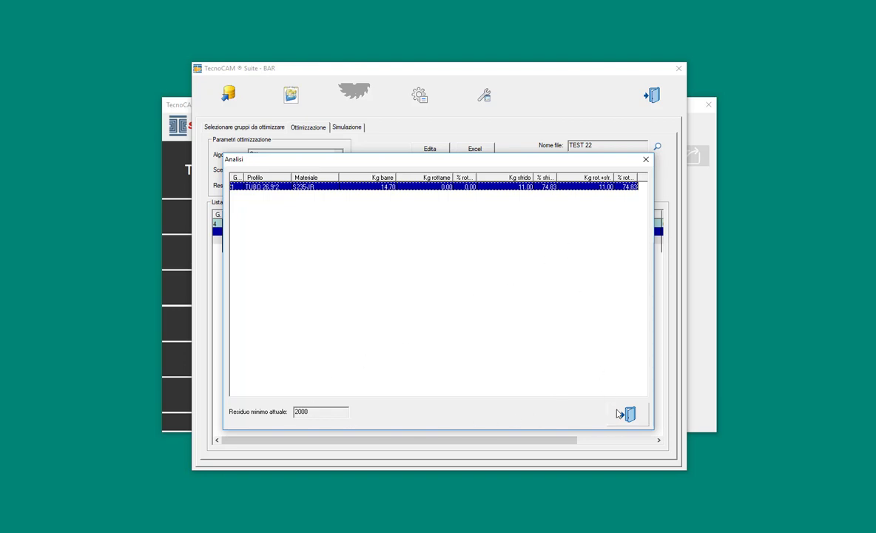
{"action": "left_click", "coordinate": [626, 413]}
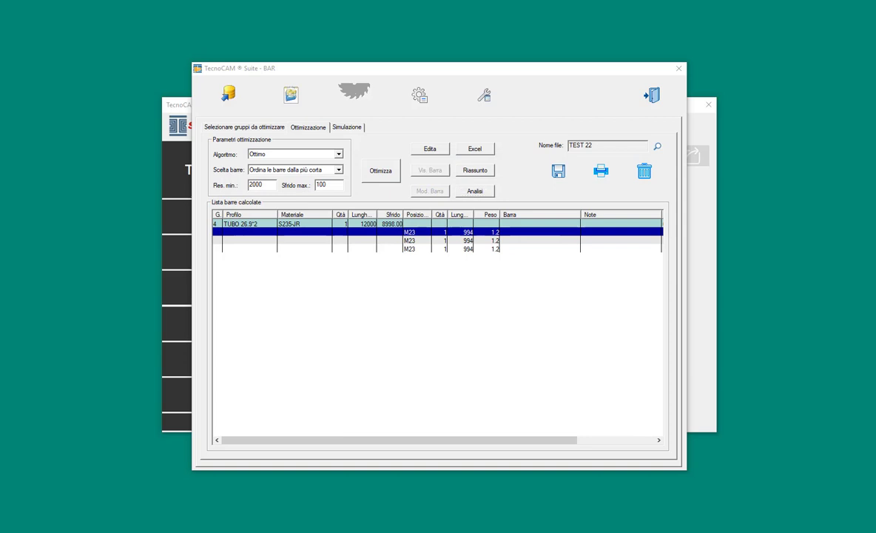
Restart the BAR cutting module and load the M10 L70*6 piece from the LEZIONE 3 list
{"action": "left_click", "coordinate": [680, 69]}
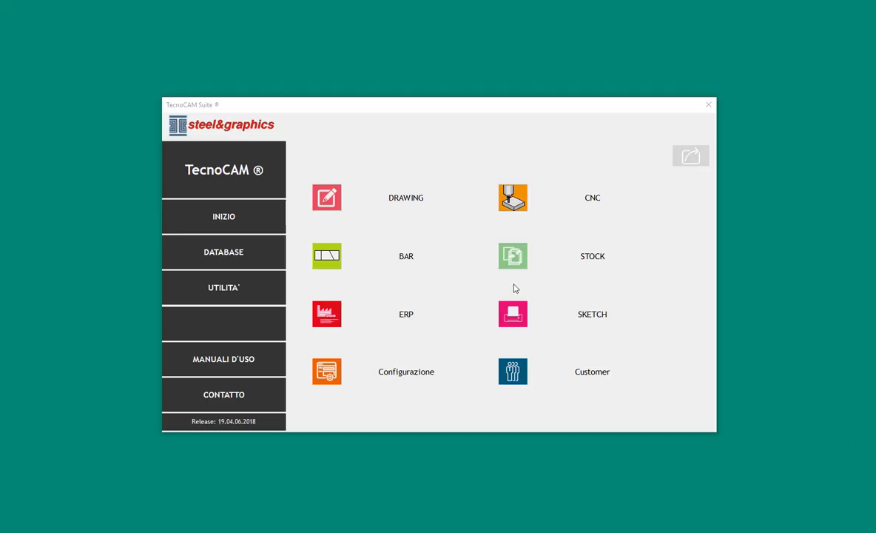
{"action": "left_click", "coordinate": [409, 260]}
{"action": "left_click", "coordinate": [408, 261]}
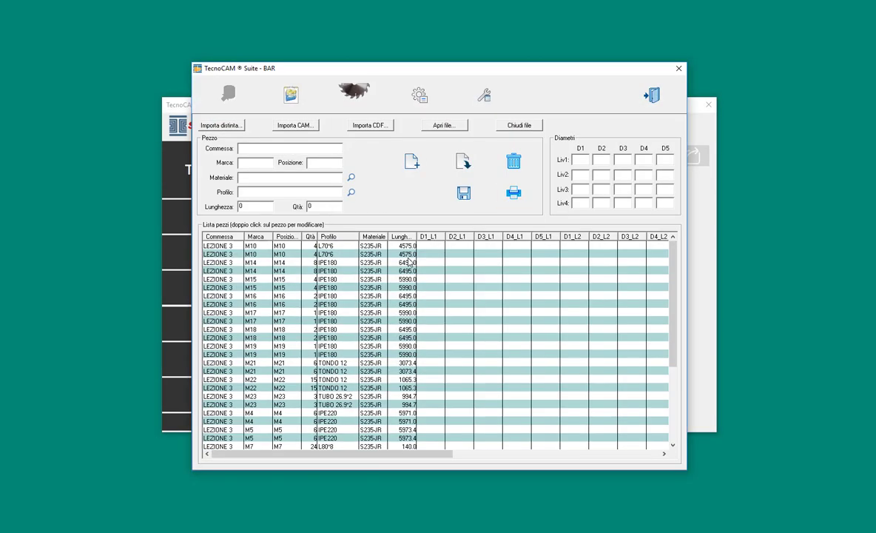
{"action": "double_click", "coordinate": [367, 254]}
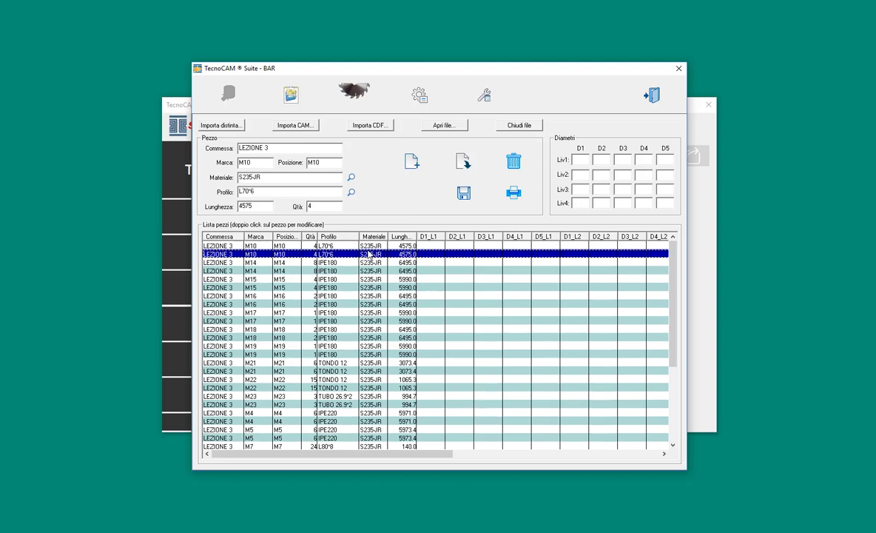
Save the parts list as TEST 22, overwriting the existing file
{"action": "left_click", "coordinate": [464, 194]}
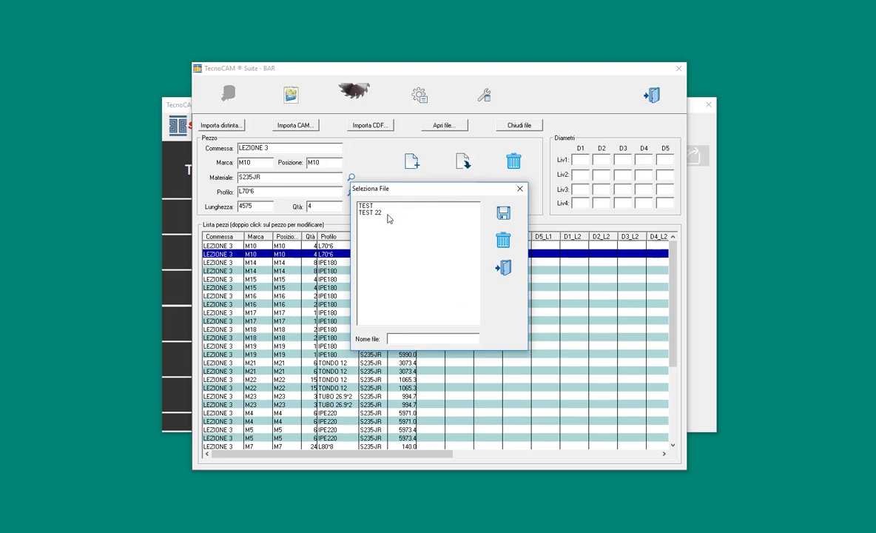
{"action": "left_click", "coordinate": [388, 213]}
{"action": "left_click", "coordinate": [504, 213]}
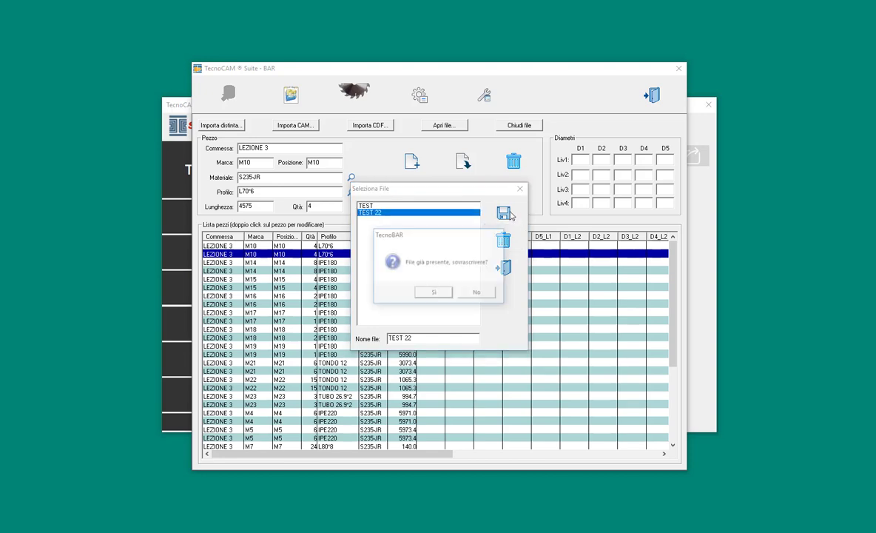
{"action": "left_click", "coordinate": [433, 291]}
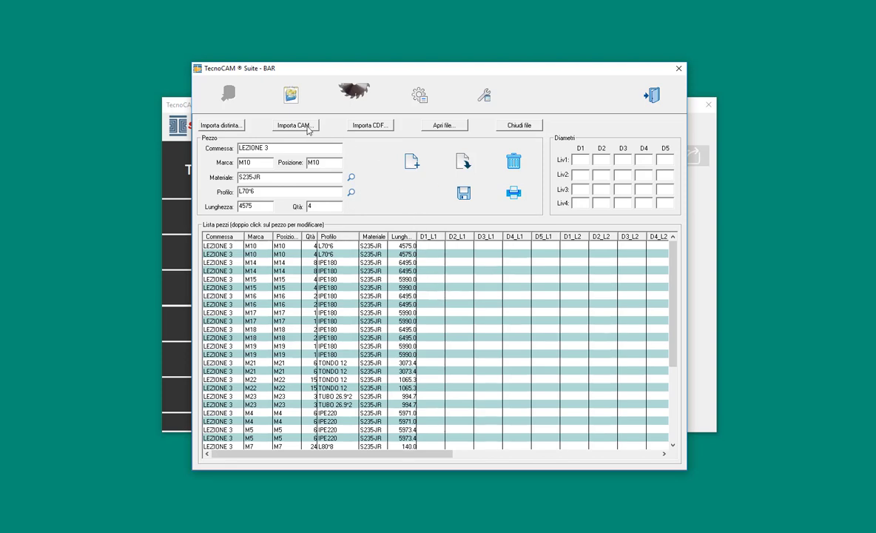
Tick the L70*6 and IPE180 groups for cutting and go to the Simulazione page
{"action": "left_click", "coordinate": [352, 98]}
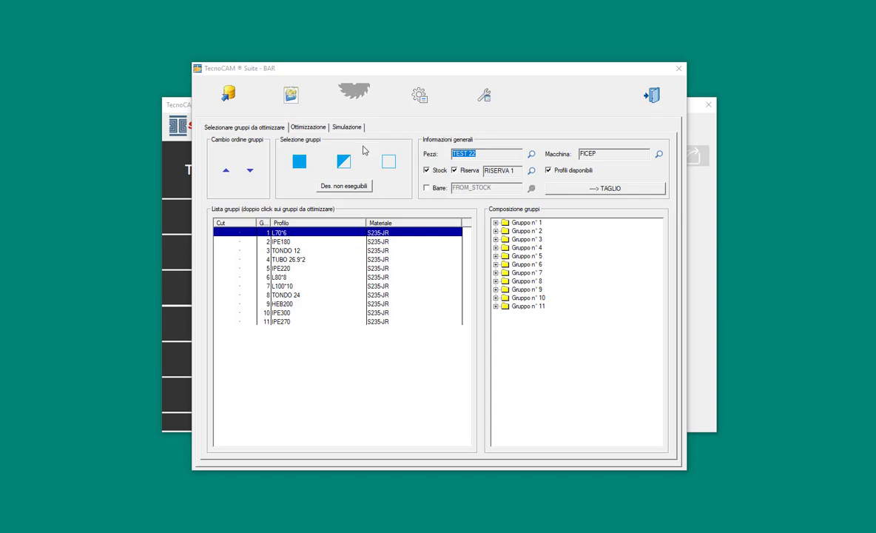
{"action": "double_click", "coordinate": [235, 233]}
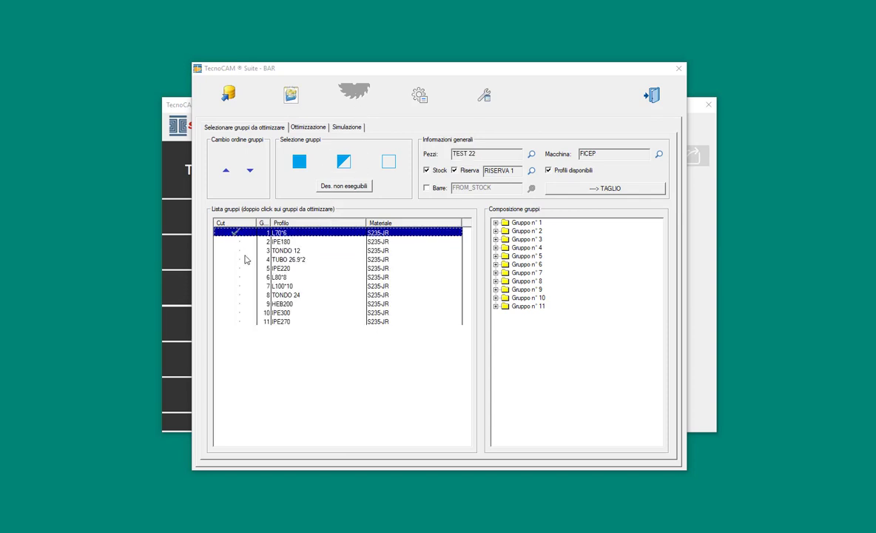
{"action": "left_click", "coordinate": [242, 242]}
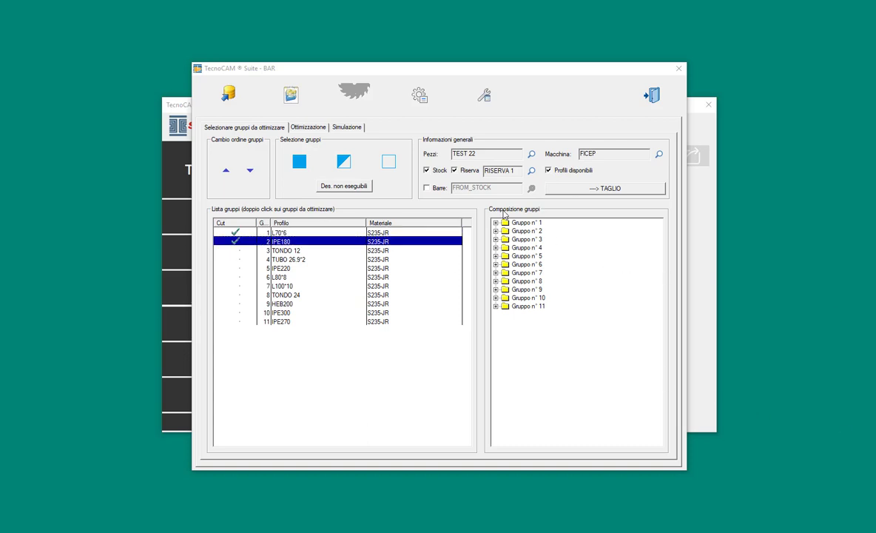
{"action": "left_click", "coordinate": [353, 129]}
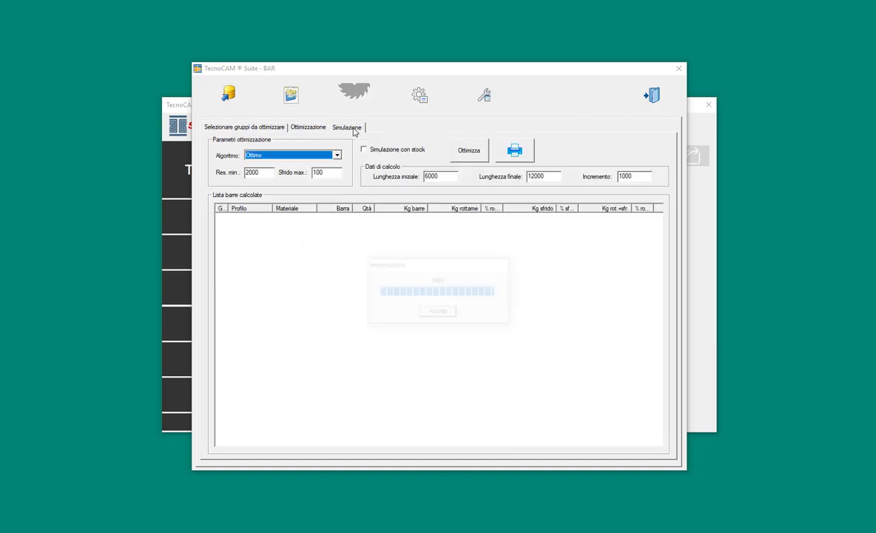
Simulate bar lengths from 6000 to 12000 in 1000 increments for both groups
{"action": "left_click", "coordinate": [448, 179]}
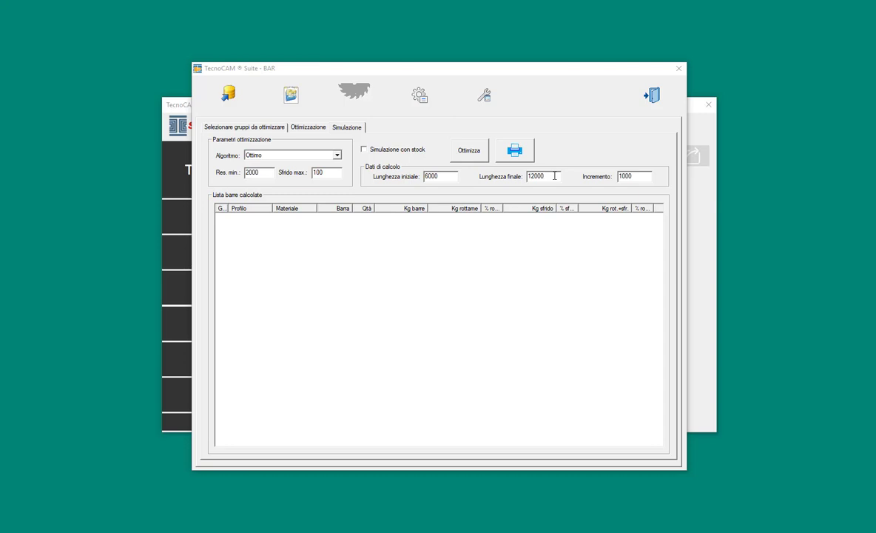
{"action": "left_click", "coordinate": [469, 151]}
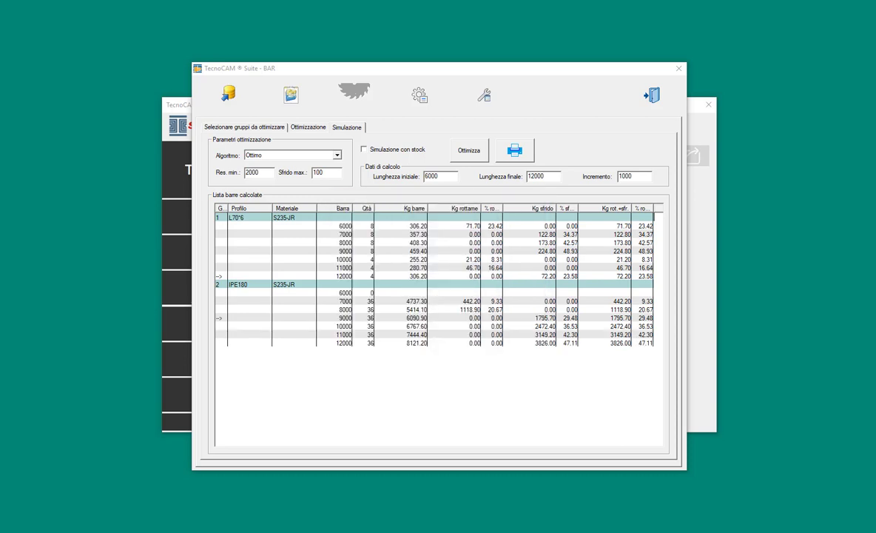
Select the 12000 IPE180 result and review the 'Simulazione di taglio TEST 22' report full-screen
{"action": "left_click", "coordinate": [452, 344]}
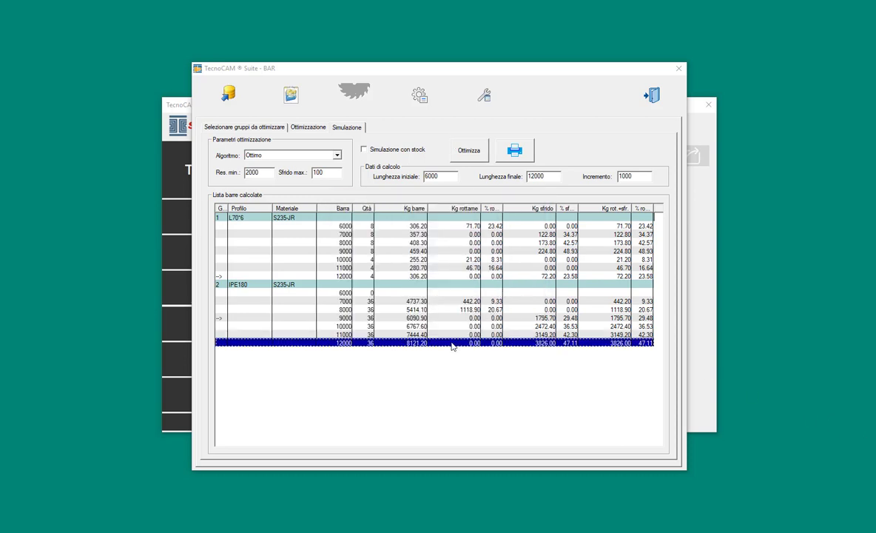
{"action": "left_click", "coordinate": [513, 151]}
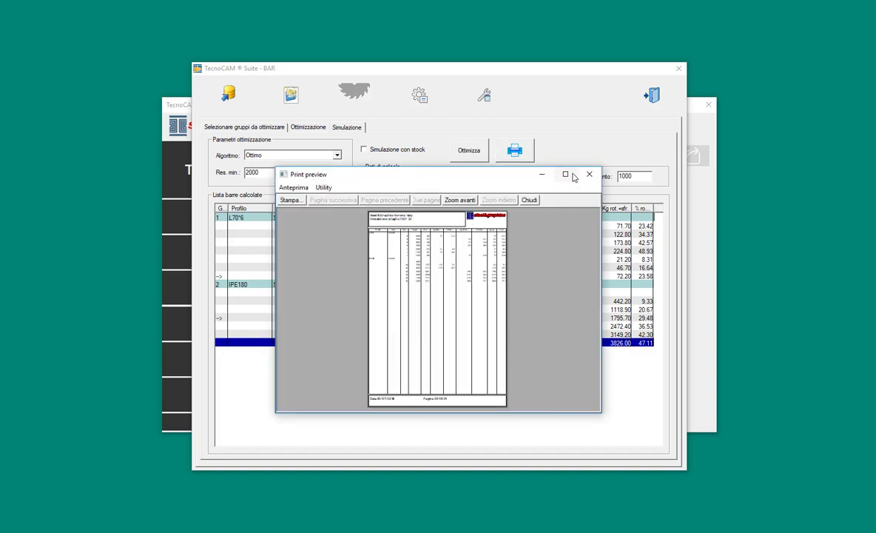
{"action": "left_click", "coordinate": [565, 174]}
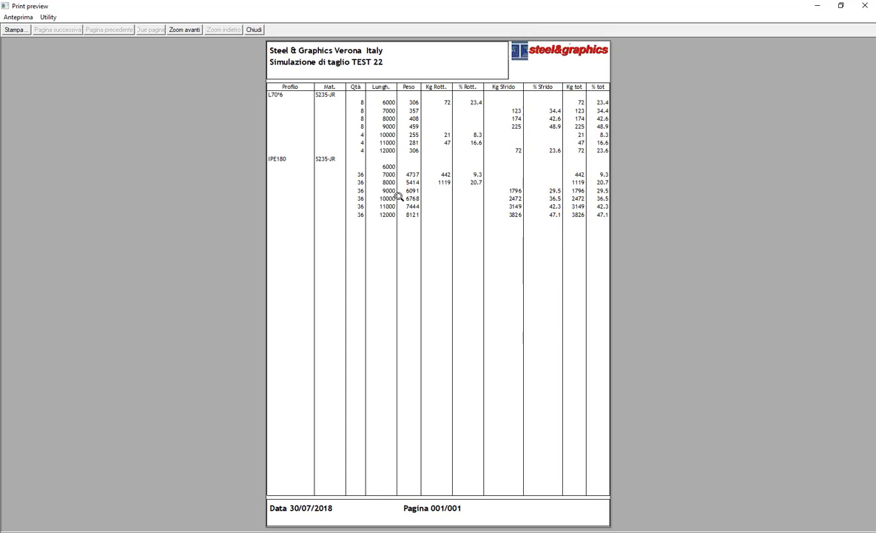
{"action": "left_click", "coordinate": [467, 136]}
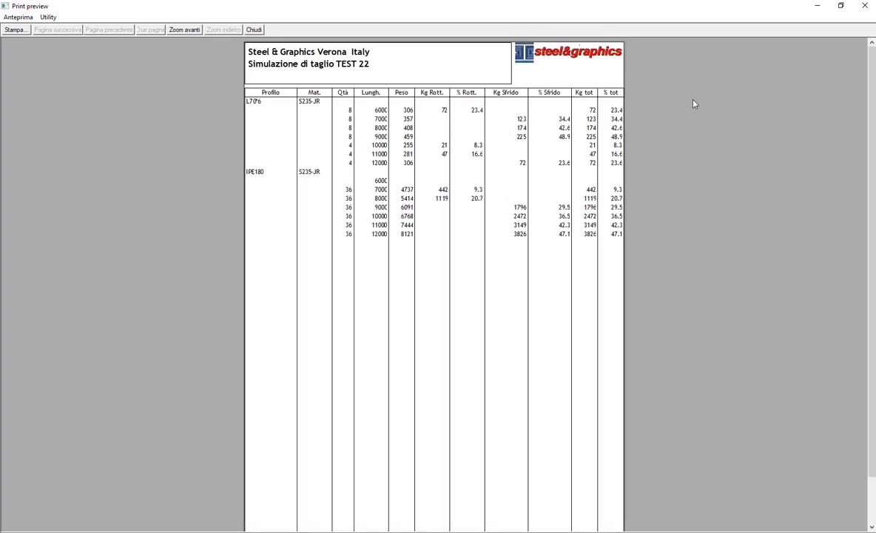
{"action": "left_click", "coordinate": [865, 6]}
{"action": "left_click", "coordinate": [419, 92]}
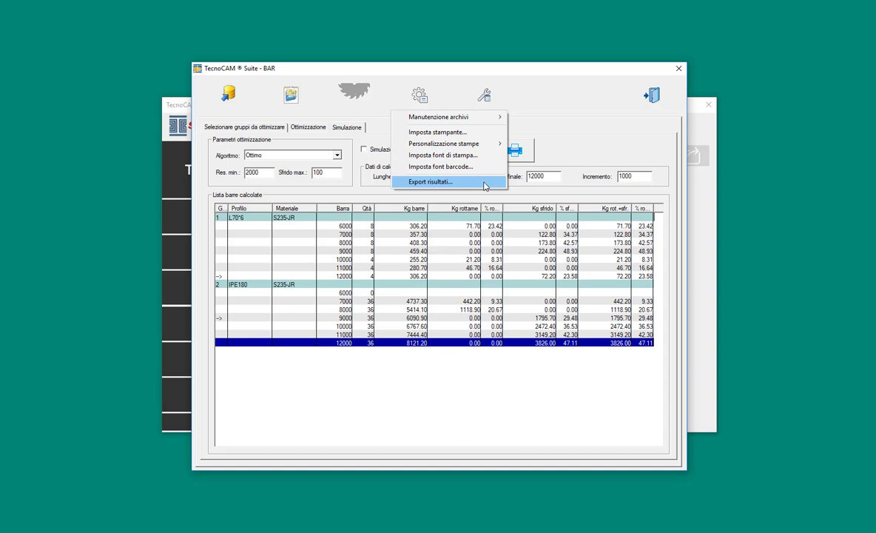
{"action": "left_click", "coordinate": [485, 97]}
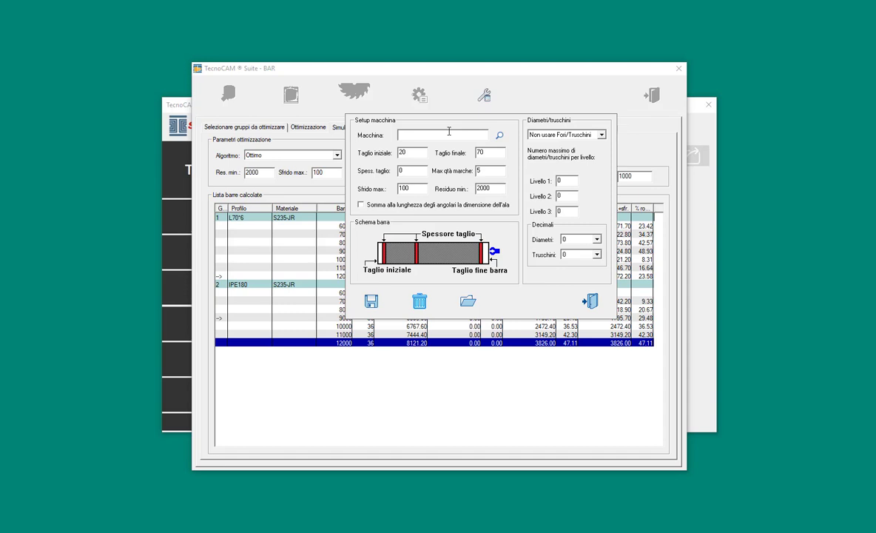
{"action": "left_click", "coordinate": [500, 135]}
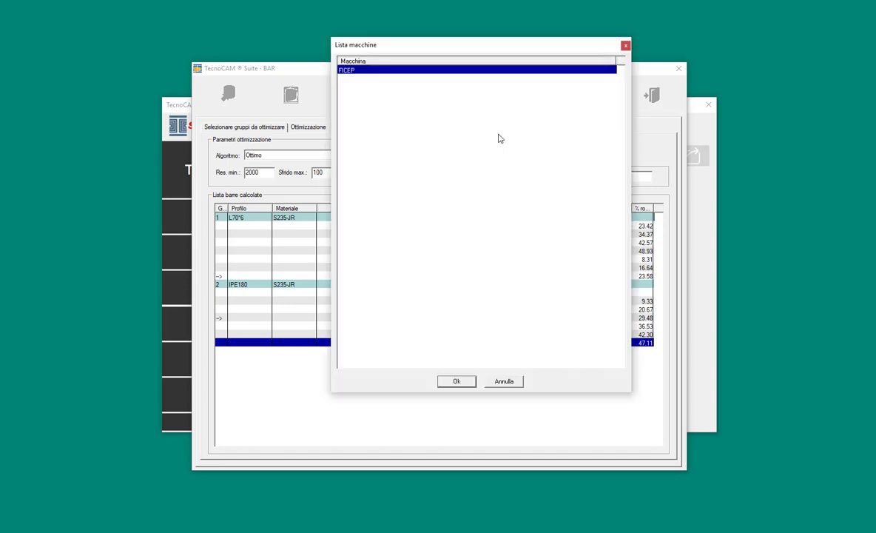
{"action": "double_click", "coordinate": [418, 70]}
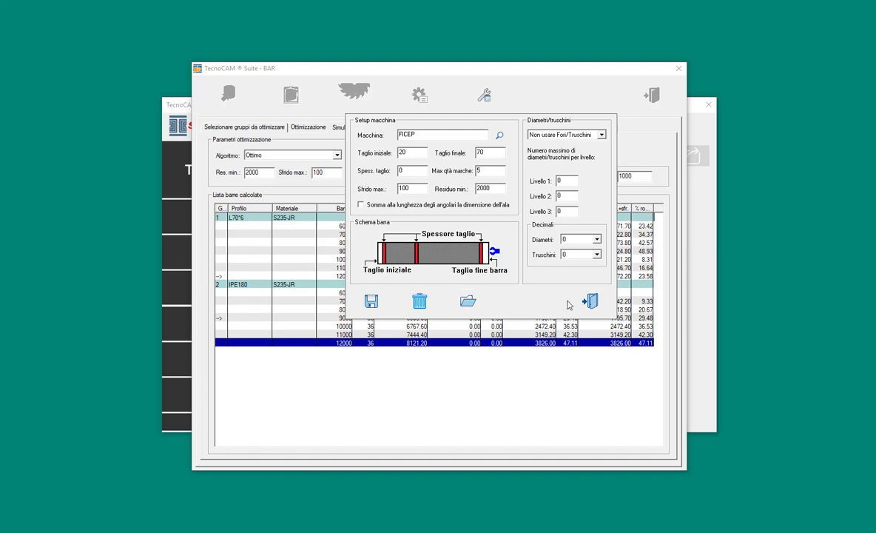
{"action": "left_click", "coordinate": [592, 301]}
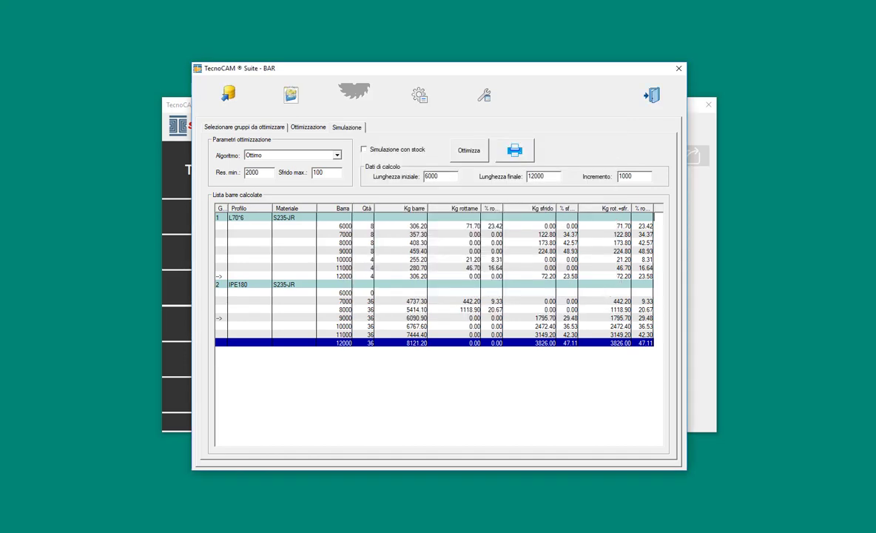